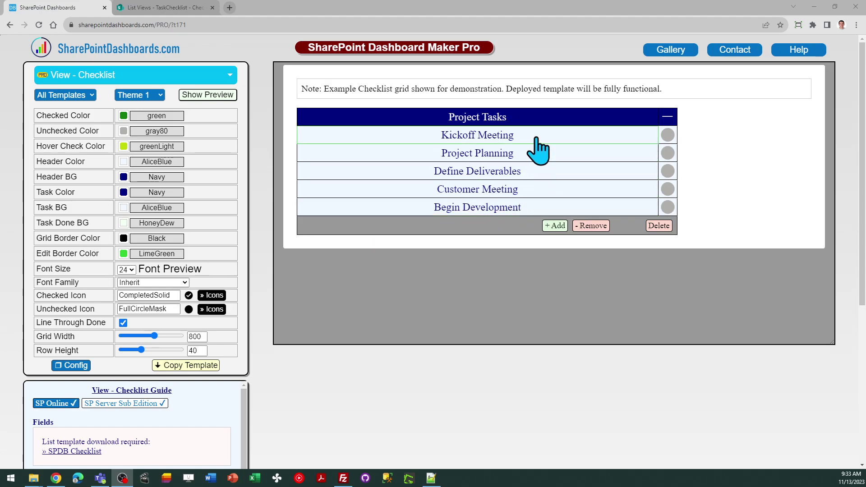
- In the preview, check and uncheck Kickoff Meeting, Project Planning and Define Deliverables
left_click(666, 138)
left_click(667, 153)
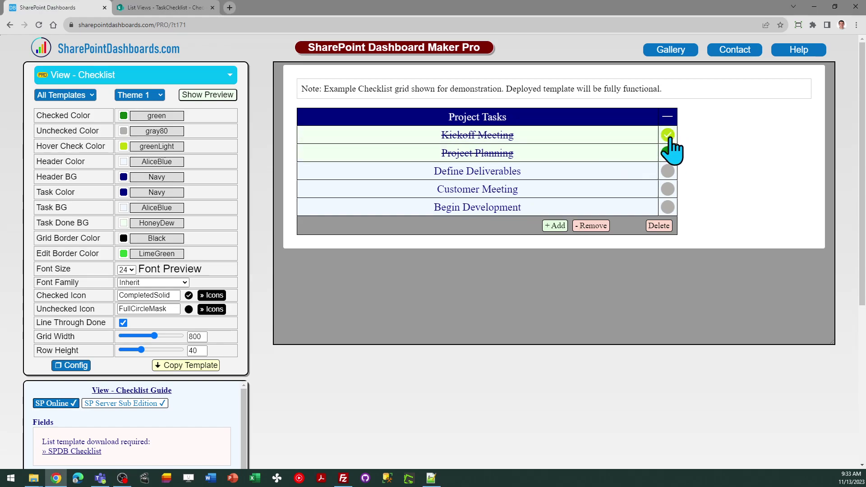
left_click(668, 136)
left_click(667, 153)
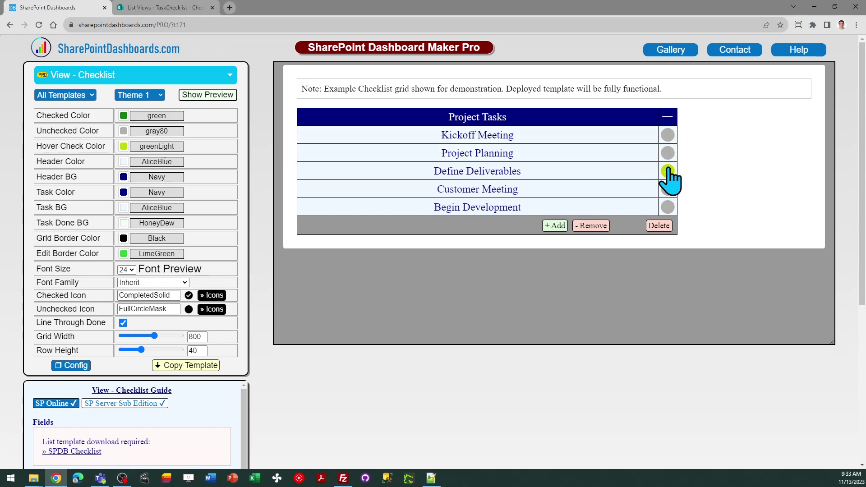
left_click(667, 170)
left_click(667, 172)
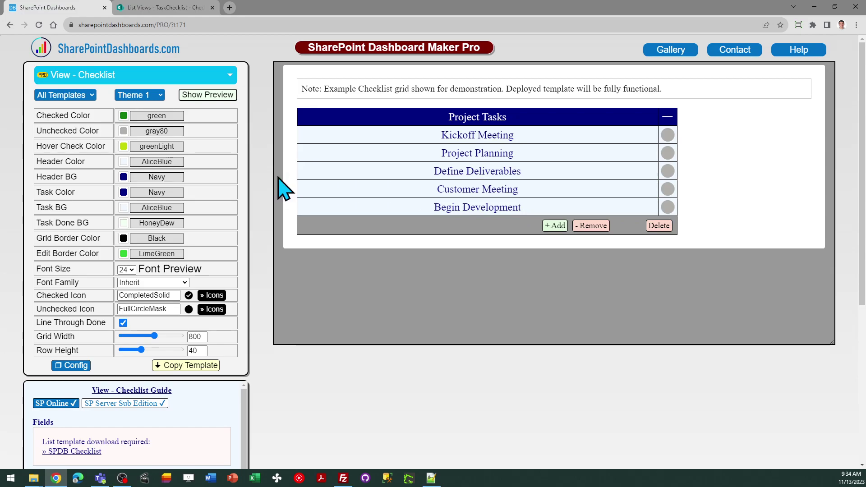
- Try checklist Themes 2 and 3, toggle Kickoff Meeting, then switch back to Theme 1
left_click(155, 95)
left_click(152, 117)
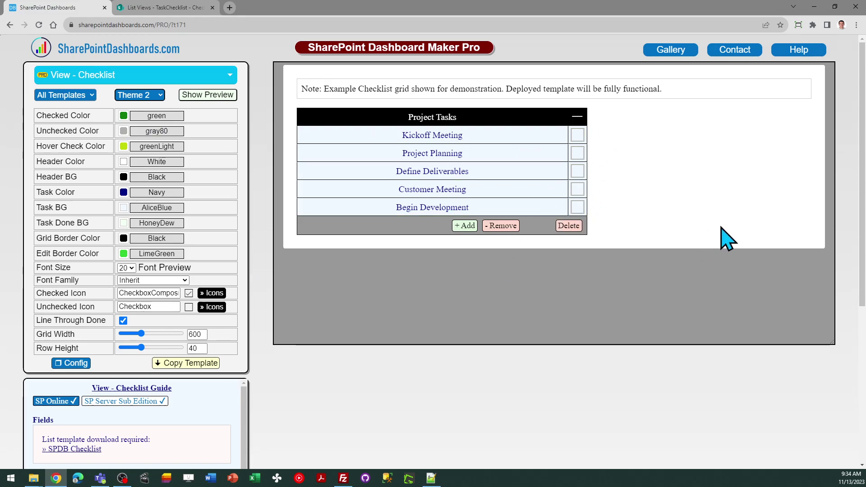
left_click_drag(862, 209, 852, 183)
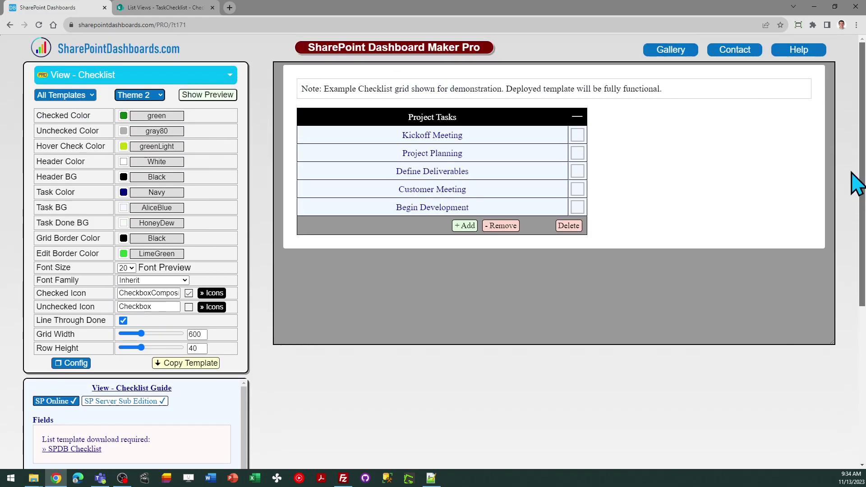
left_click(157, 96)
left_click(135, 127)
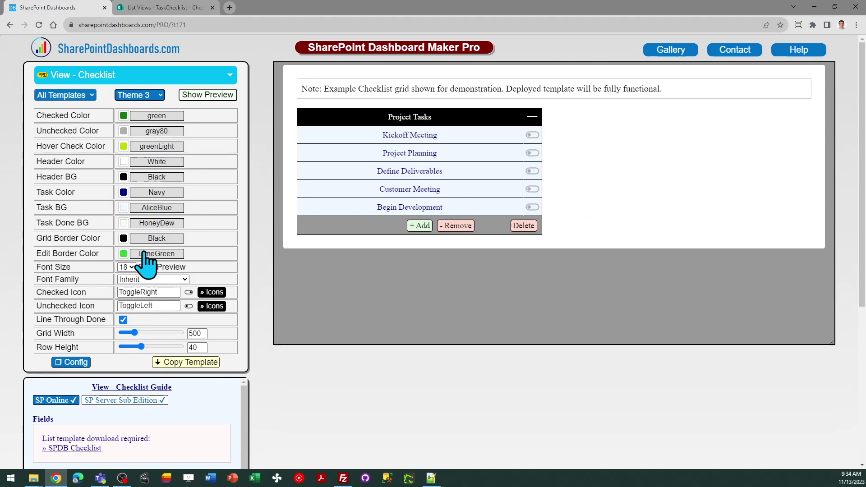
left_click(532, 135)
left_click(533, 135)
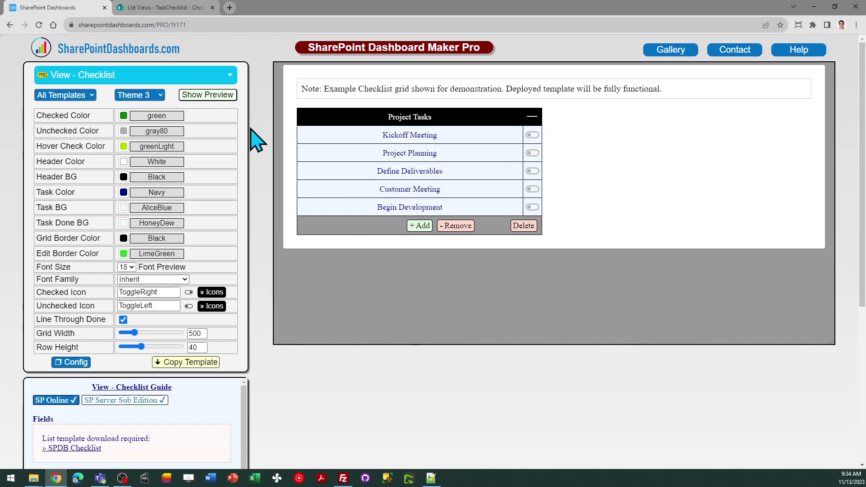
left_click(155, 95)
left_click(153, 106)
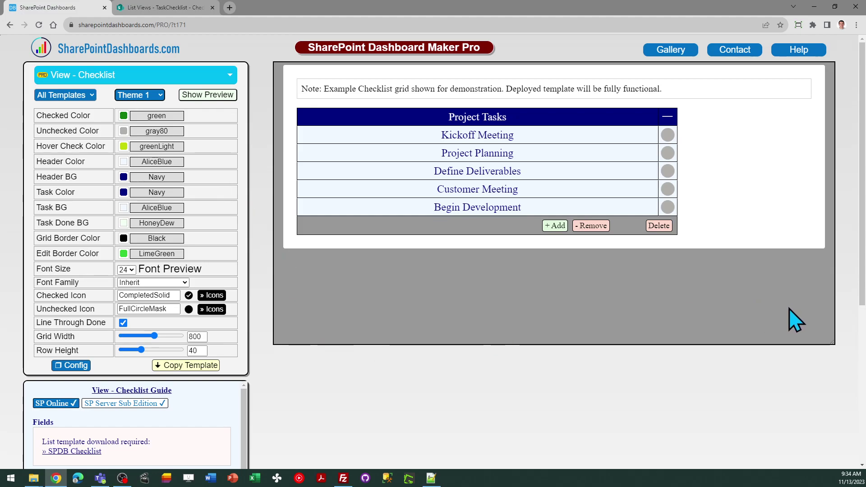
scroll(861, 289, "down", 1)
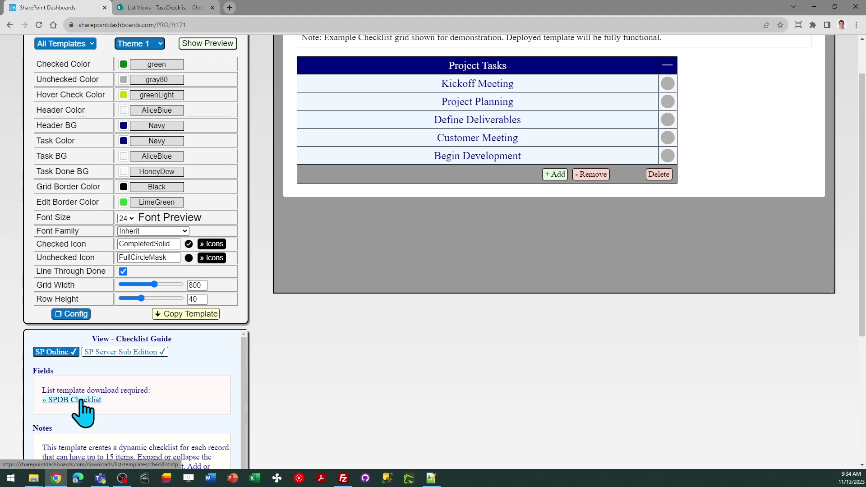
left_click_drag(862, 307, 863, 380)
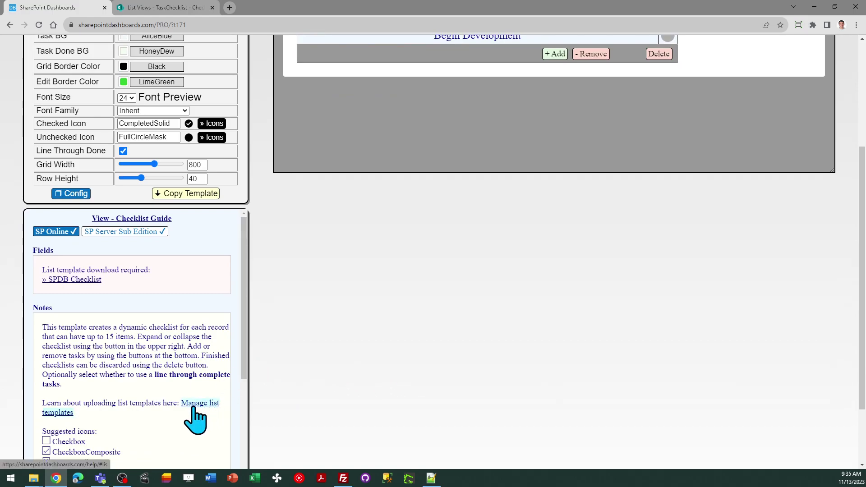
left_click_drag(861, 307, 844, 164)
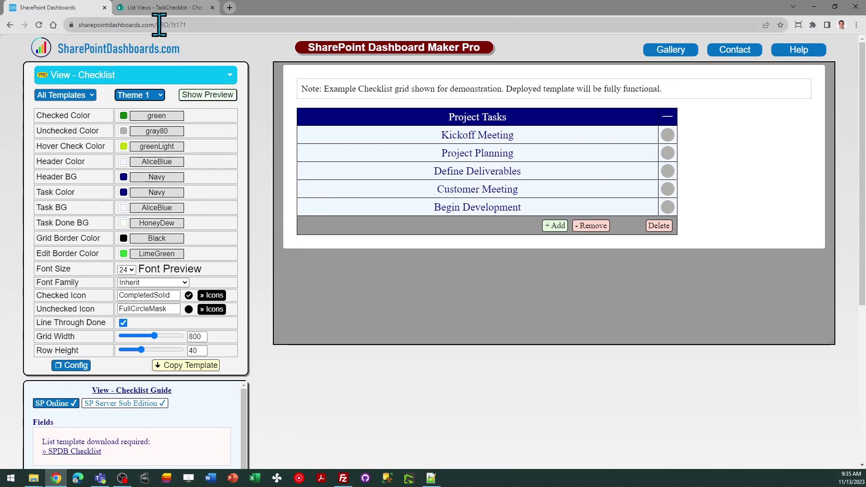
- Go to the SharePoint TaskChecklist list, start and close a new item, and check its views
left_click(155, 8)
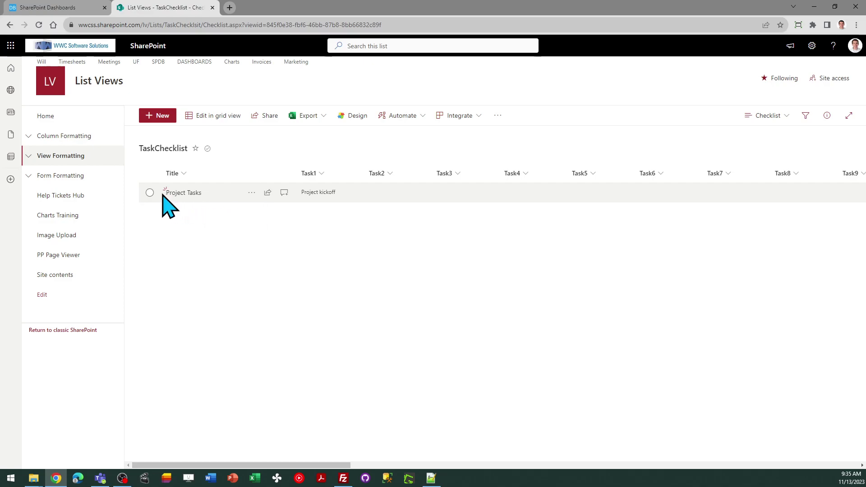
left_click(161, 118)
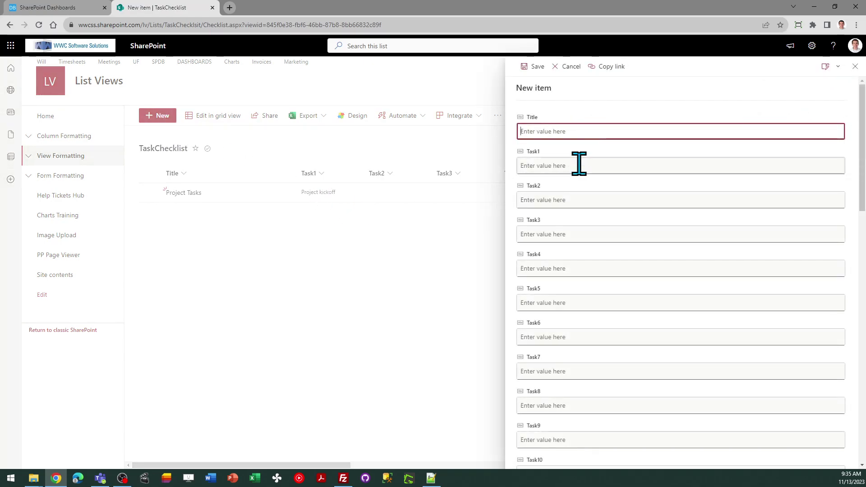
left_click(854, 67)
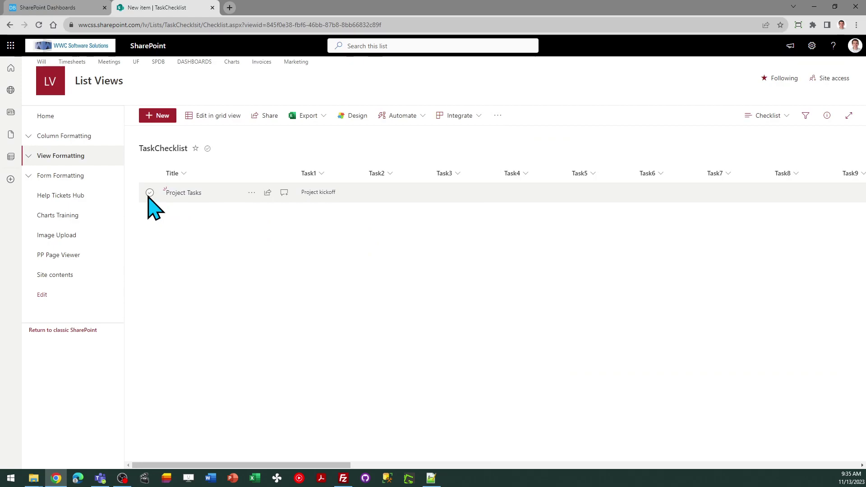
left_click(753, 118)
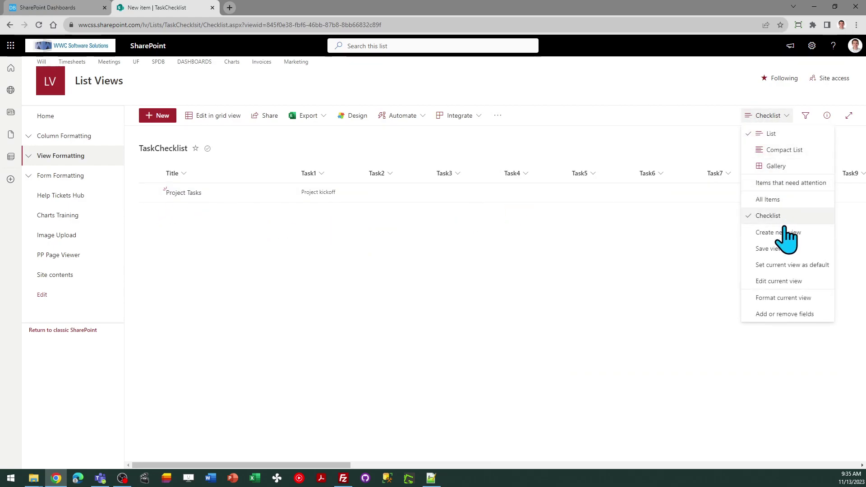
left_click(655, 252)
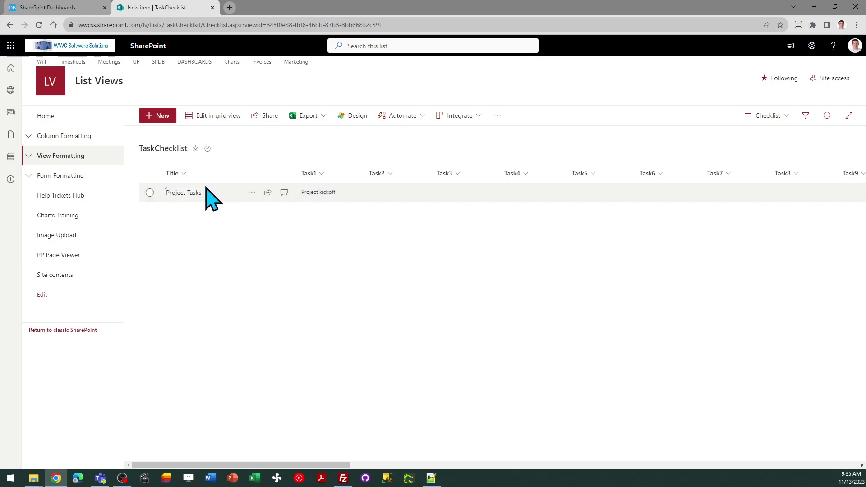
- Copy the Theme 1 checklist template code in Dashboard Maker Pro and return to TaskChecklist
left_click(64, 9)
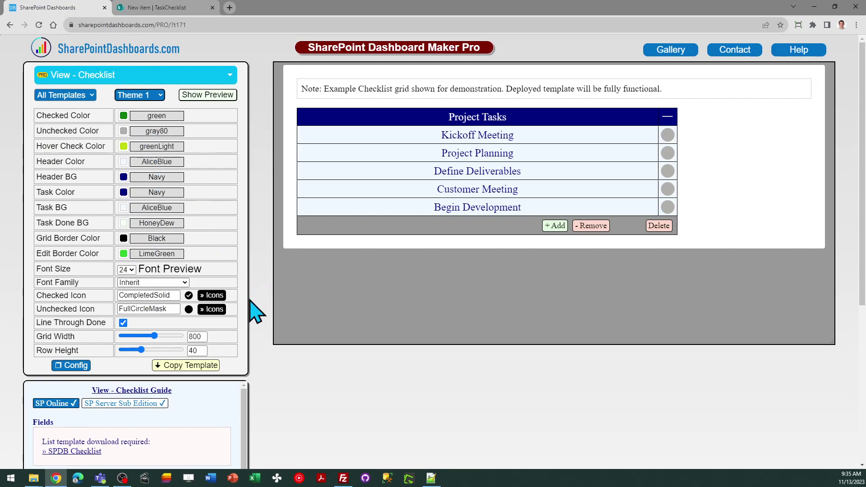
left_click(182, 366)
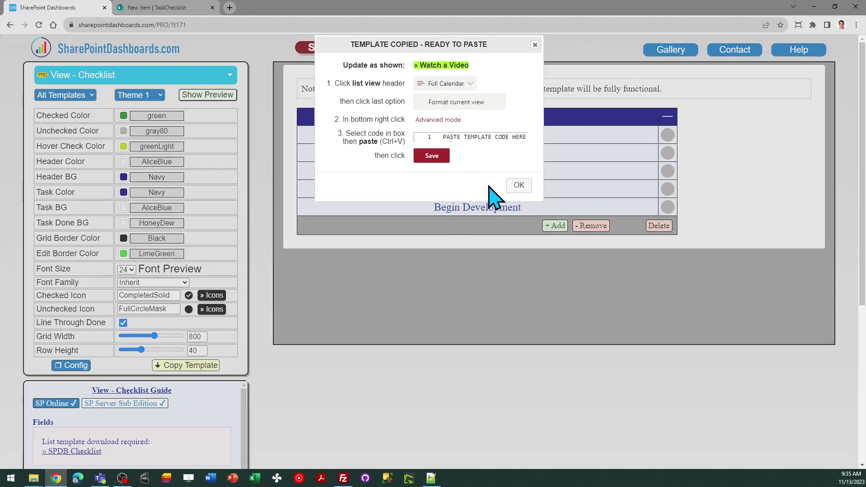
left_click(519, 185)
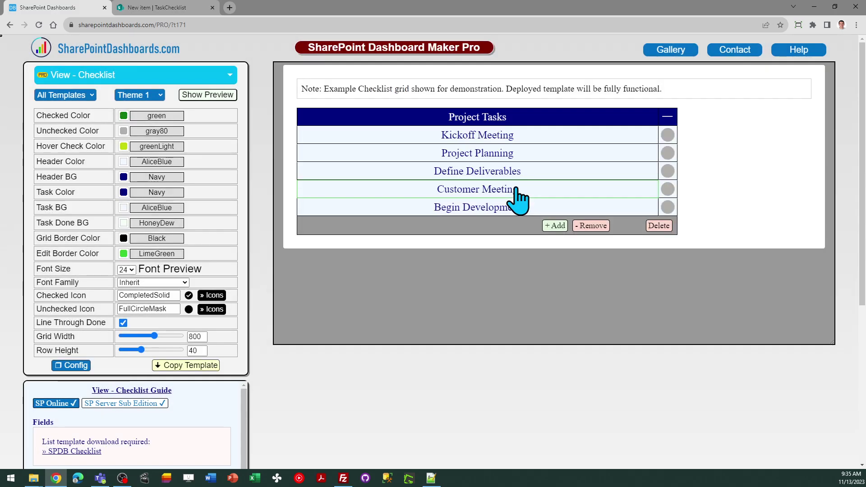
left_click(155, 8)
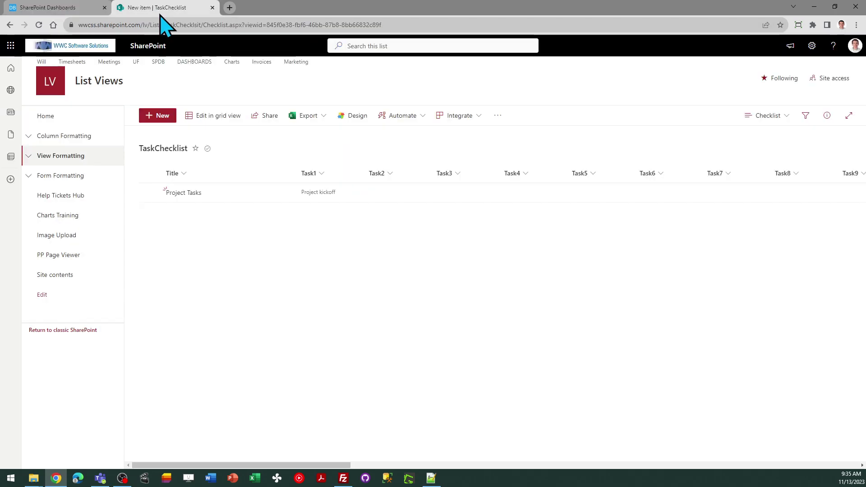
- Replace the Checklist view's formatting JSON with the copied template in advanced mode and save
left_click(769, 116)
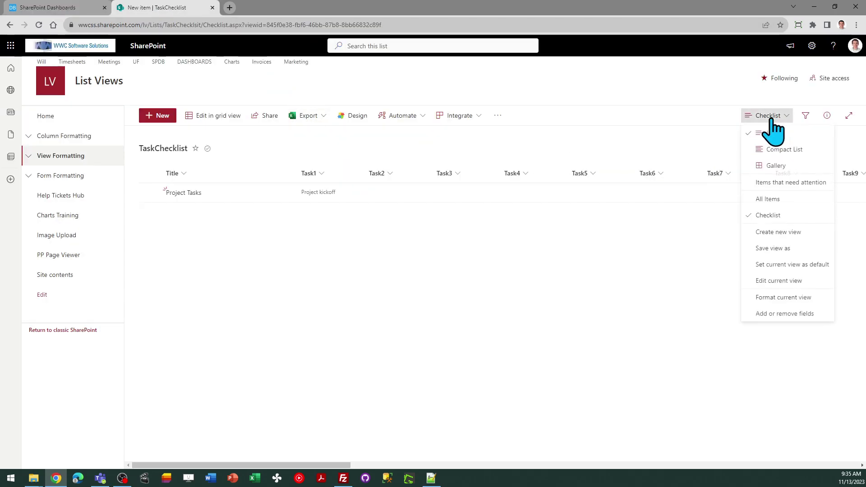
left_click(805, 299)
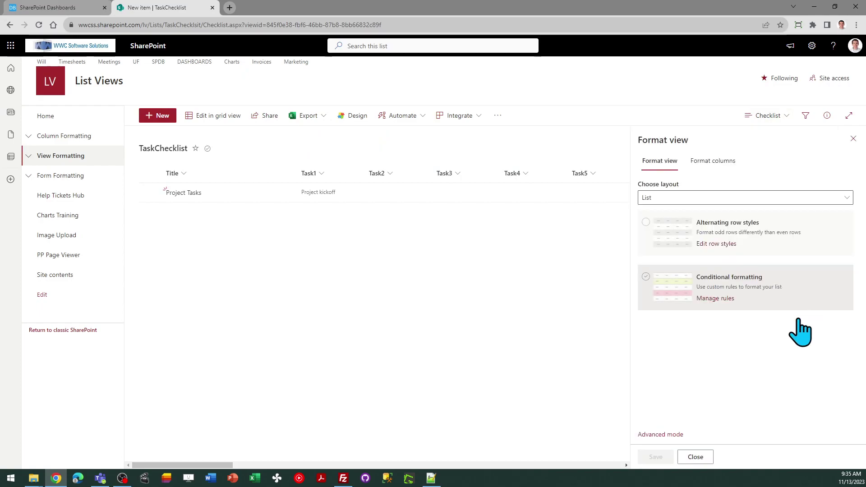
left_click(672, 434)
left_click(703, 333)
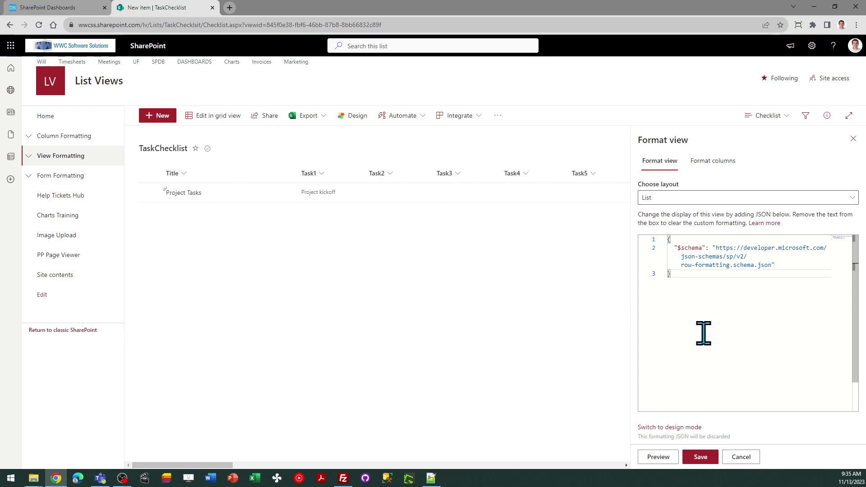
key("ctrl+a")
key("ctrl+v")
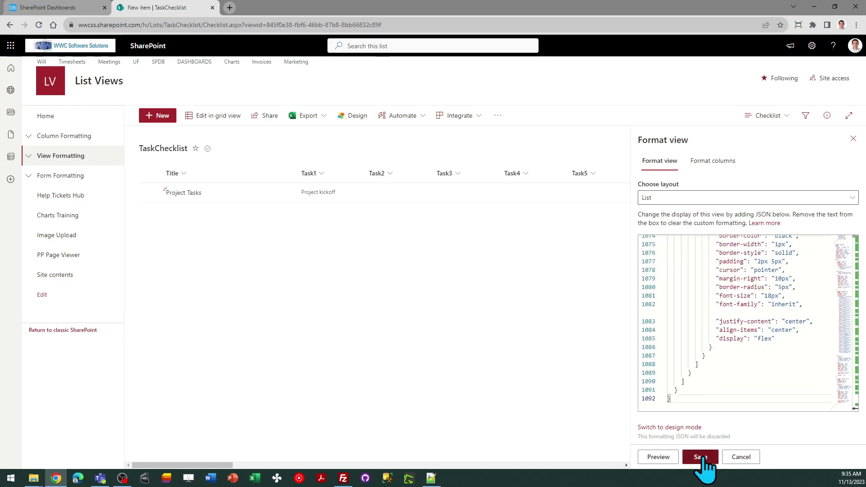
left_click(699, 457)
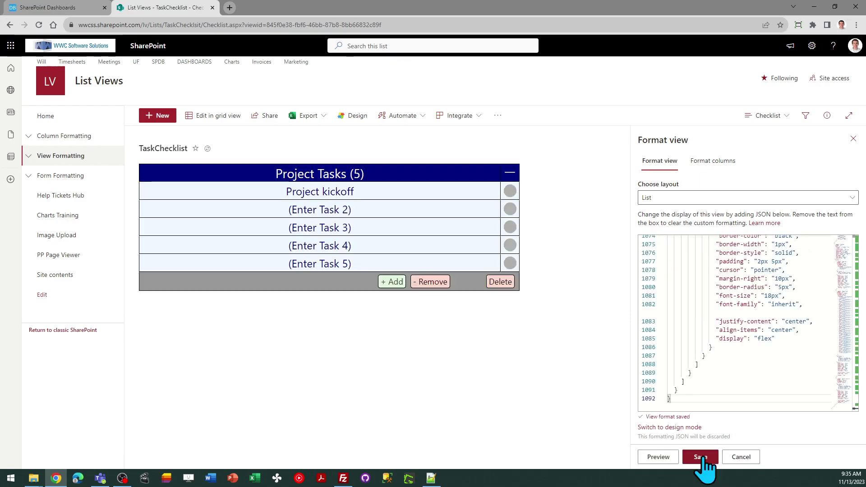
left_click(853, 140)
- Mark the Project kickoff task as done
left_click(510, 191)
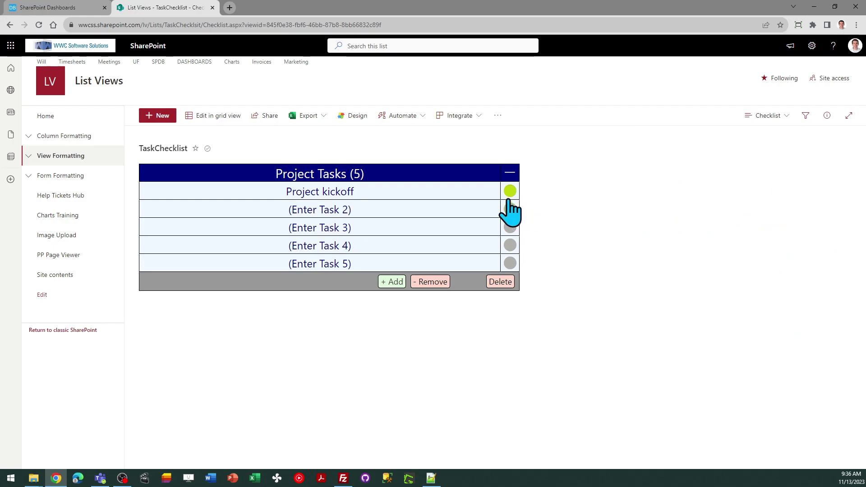
left_click(509, 198)
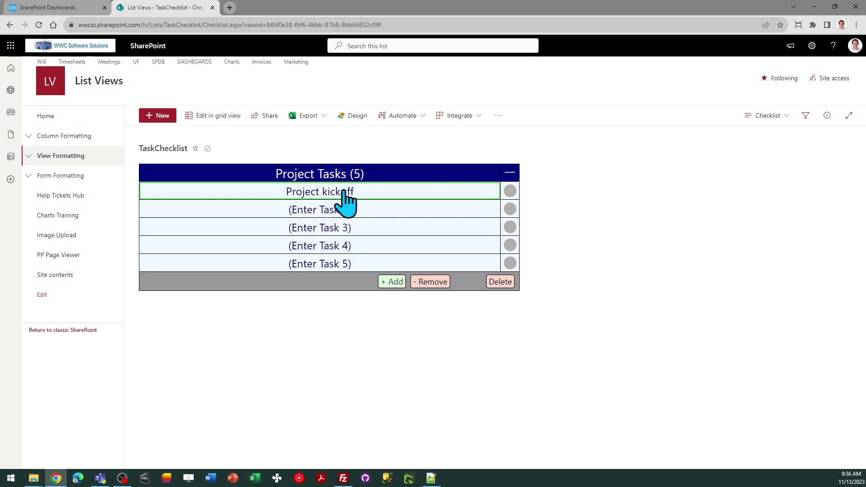
left_click(509, 191)
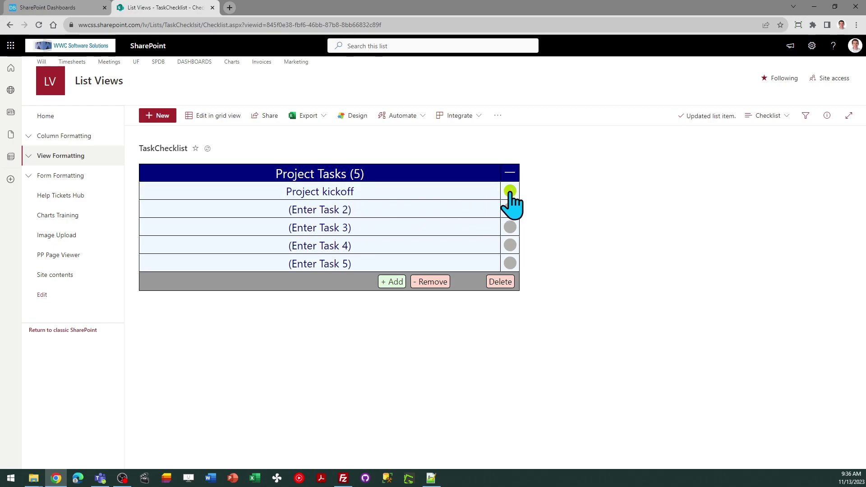
- Mark Project kickoff done and rename the second task to 'Get meeting notes'
left_click(510, 191)
left_click(387, 208)
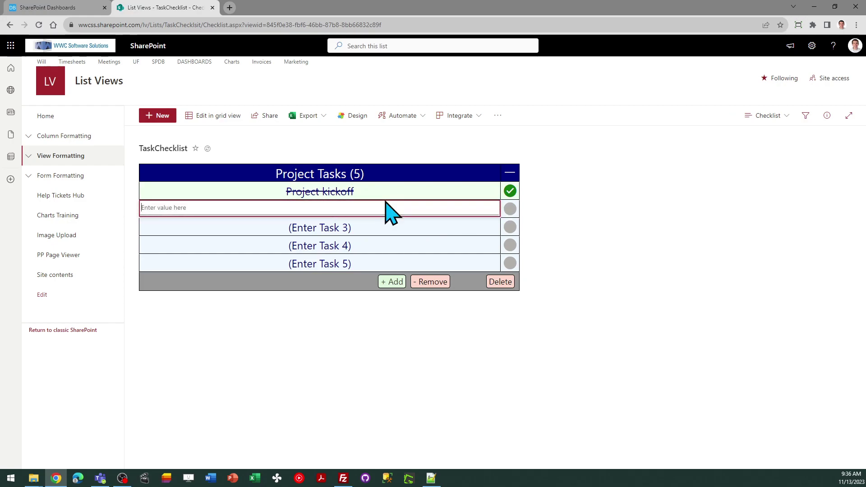
type("Get meeting notes")
key("Return")
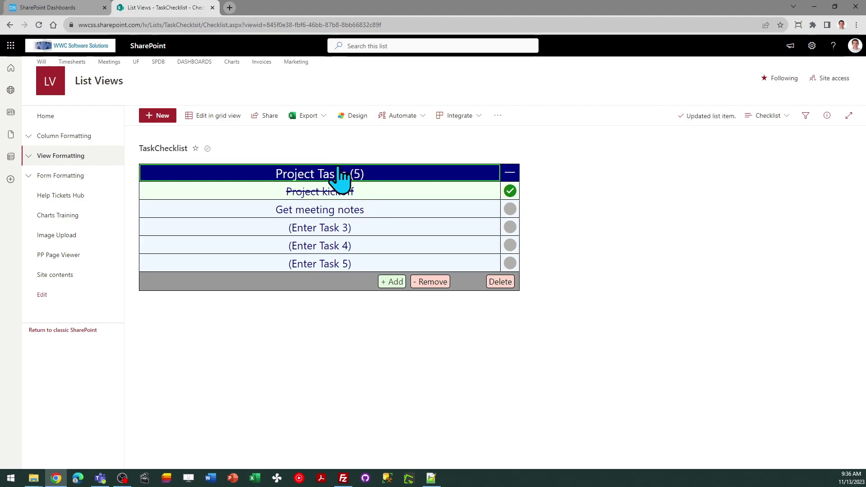
- Retitle the checklist 'Project Priorities', then collapse and re-expand it
left_click(340, 173)
left_click(203, 171)
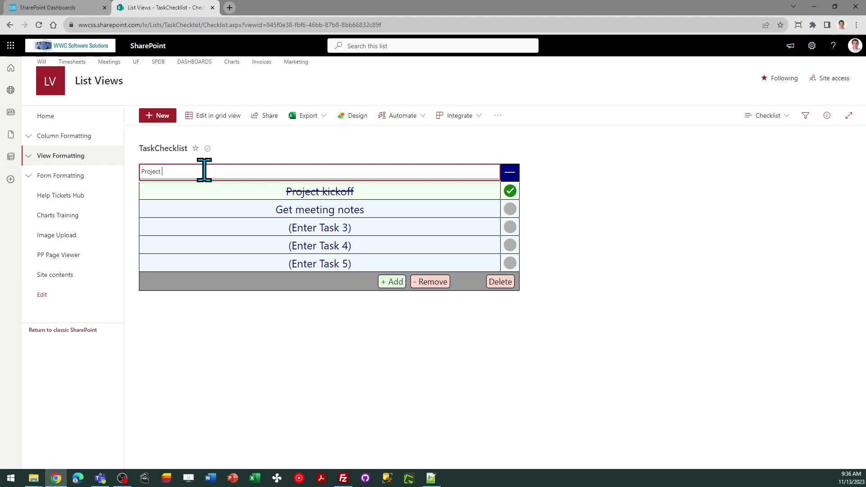
type("Priorities")
key("Return")
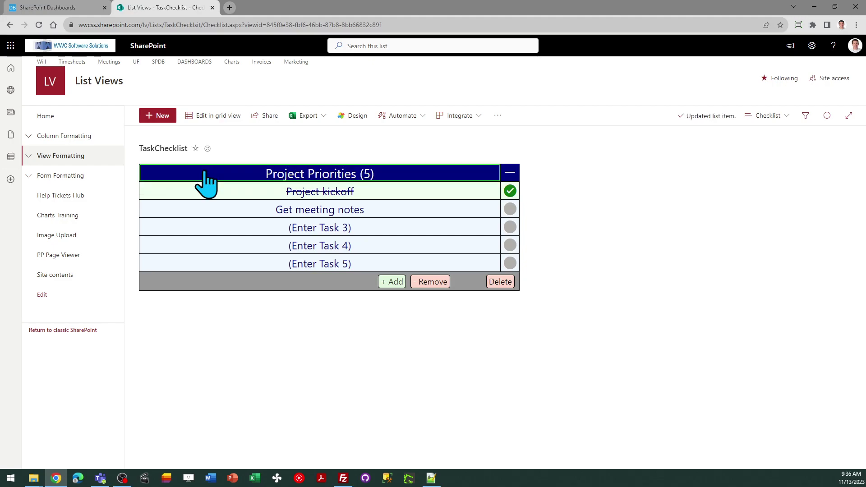
left_click(510, 173)
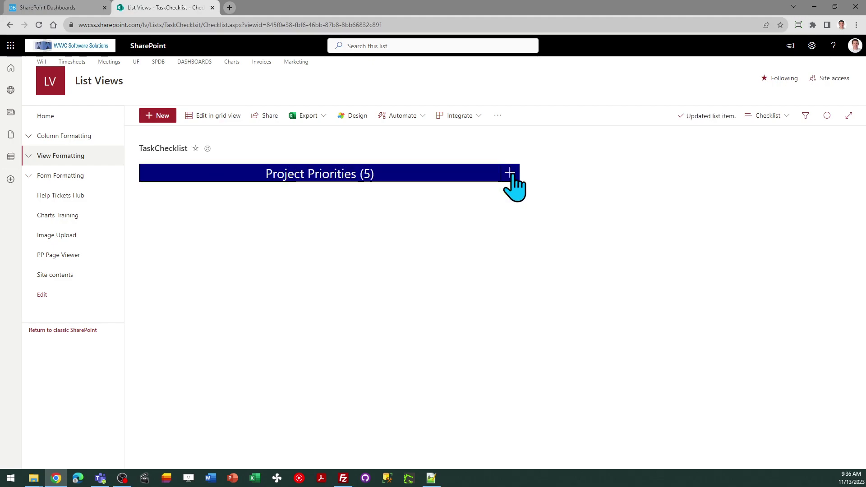
left_click(509, 173)
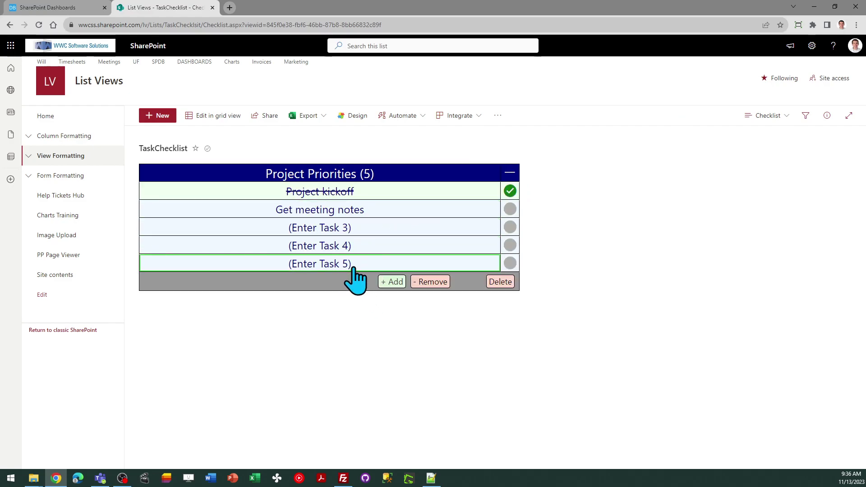
- Add two task rows and remove one to reach six, then cancel deleting the checklist
left_click(396, 282)
left_click(391, 299)
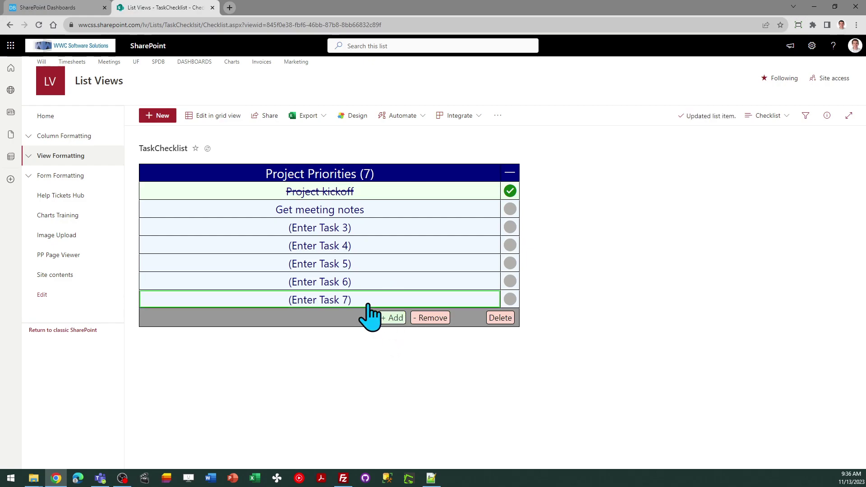
left_click(429, 318)
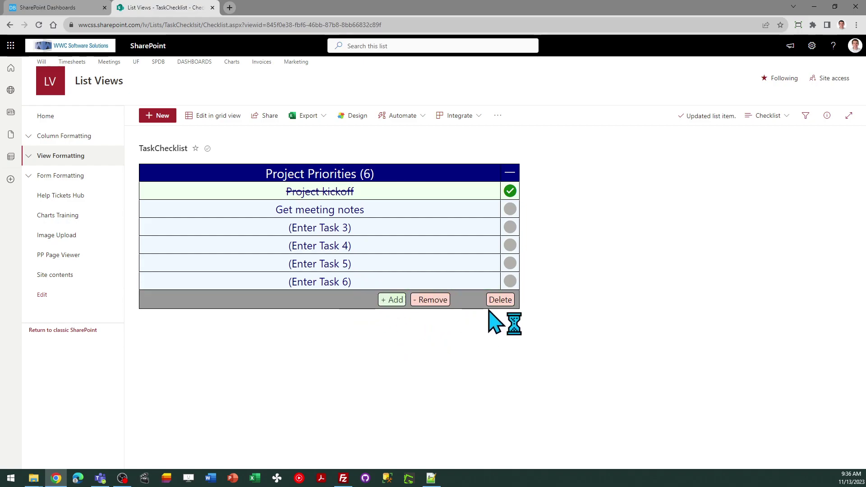
left_click(499, 301)
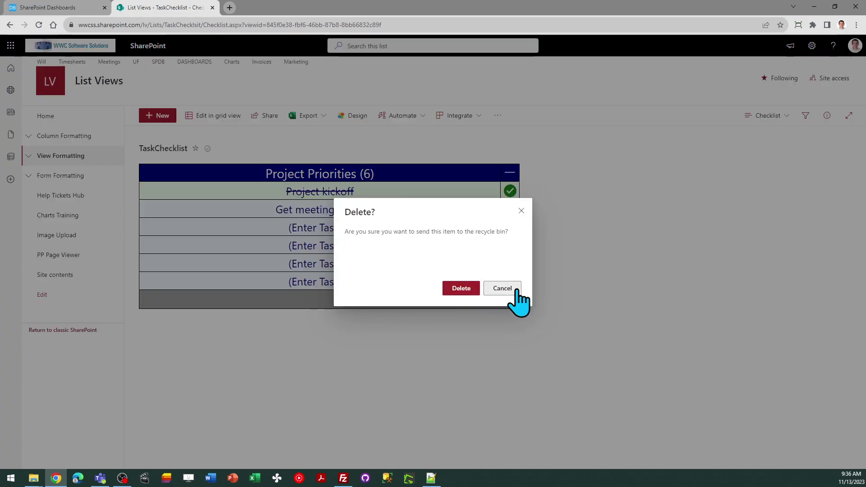
left_click(502, 289)
- Create and save a new checklist titled with a person's name plus 'Project Deliverables'
left_click(165, 118)
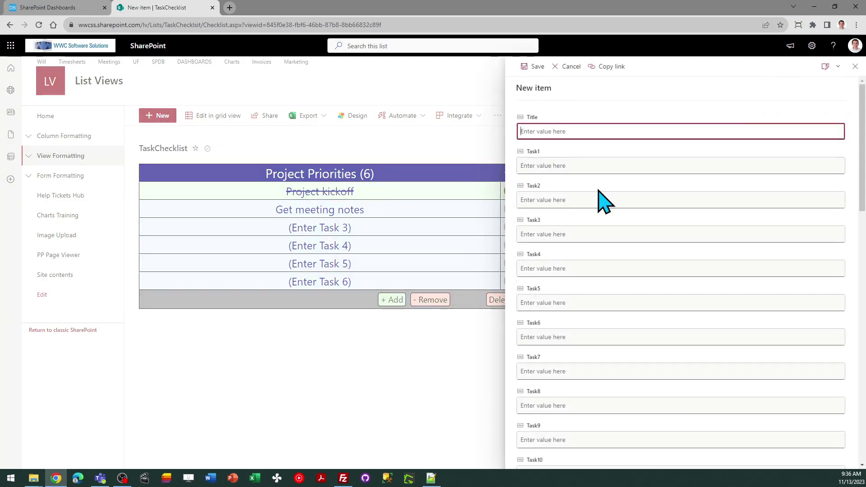
type("Will's Project")
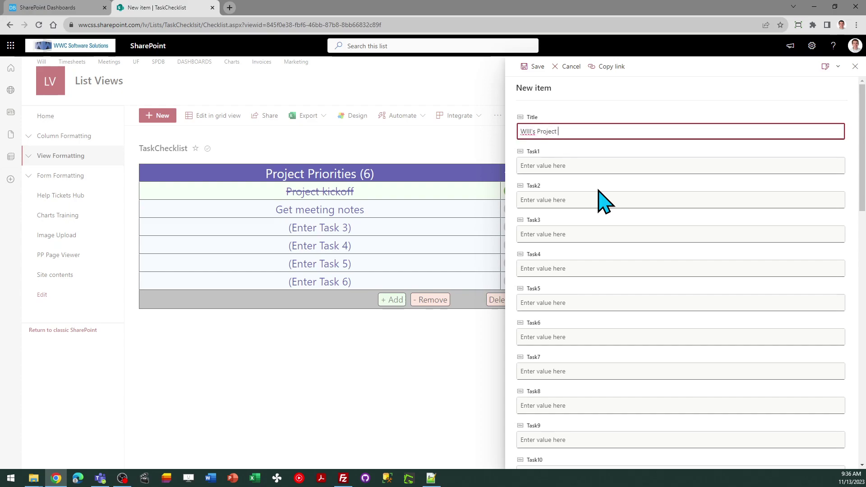
type(" Deliverable")
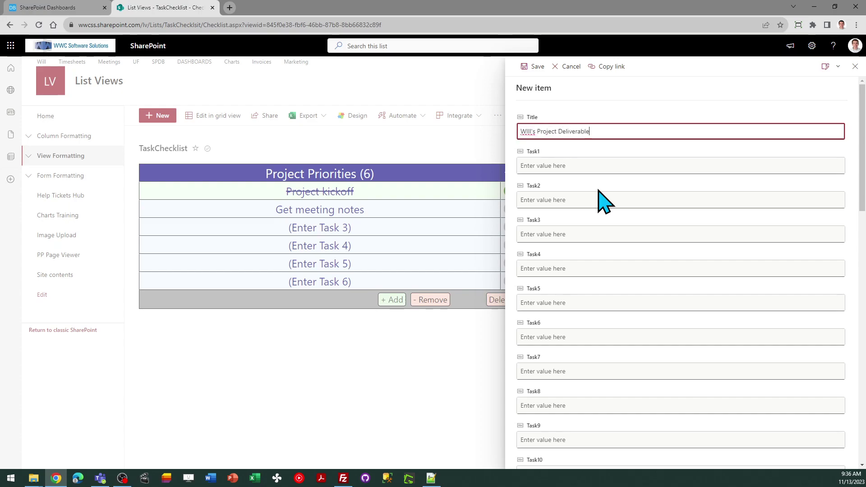
type("s")
left_click(533, 66)
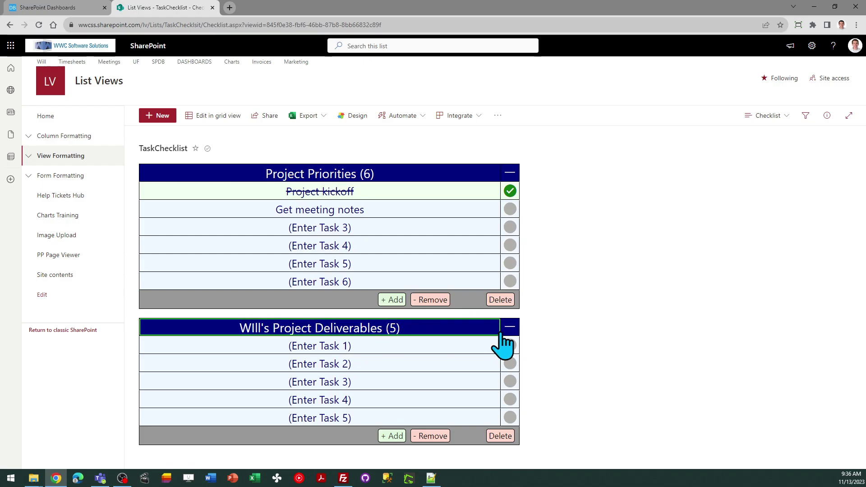
- Collapse Project Priorities, re-expand the deliverables checklist, and remove then re-add its fourth and fifth tasks
left_click(508, 177)
left_click(509, 203)
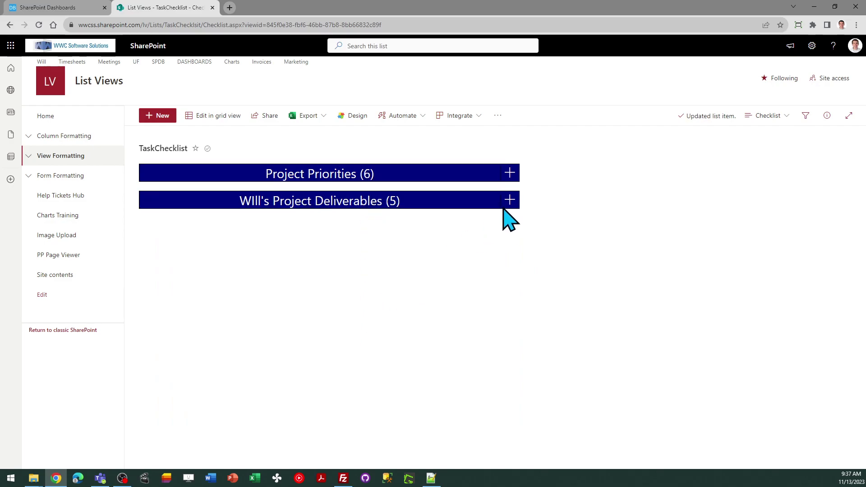
left_click(510, 199)
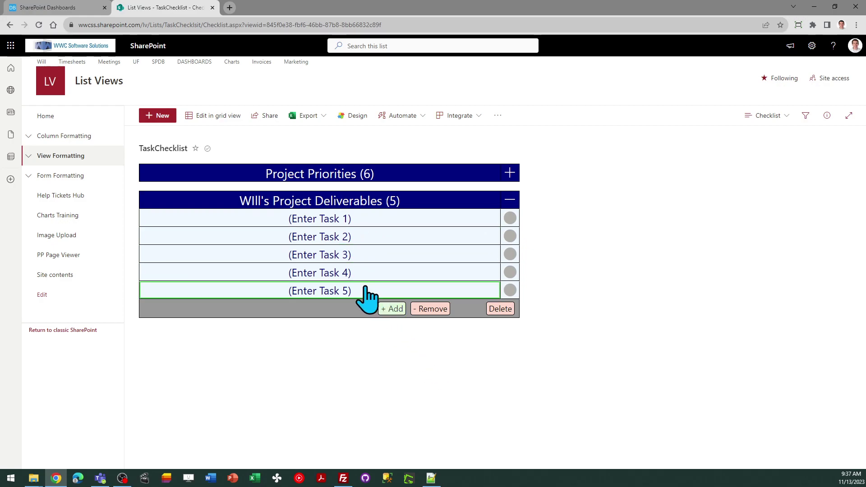
left_click(430, 308)
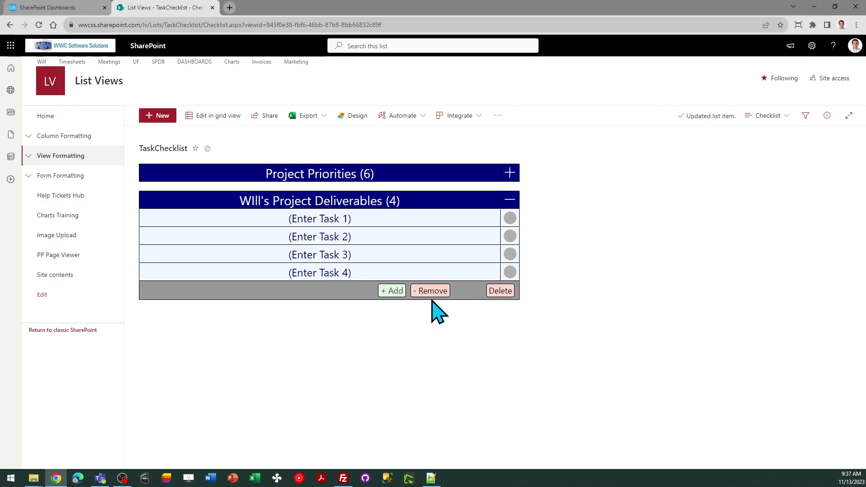
left_click(431, 291)
left_click(391, 289)
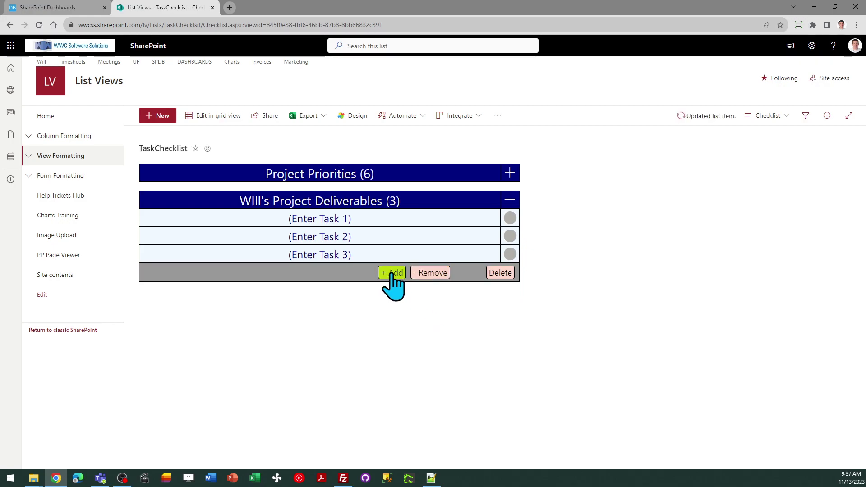
left_click(392, 291)
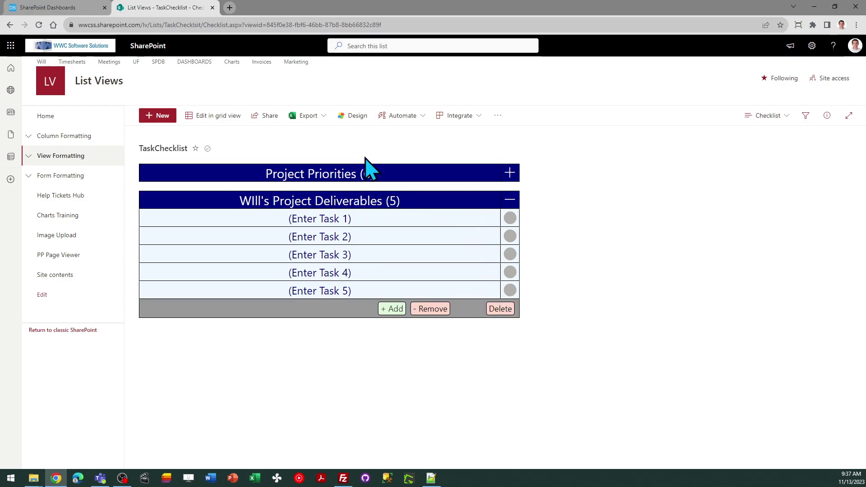
- Expand Project Priorities and check then uncheck Get meeting notes
left_click(510, 172)
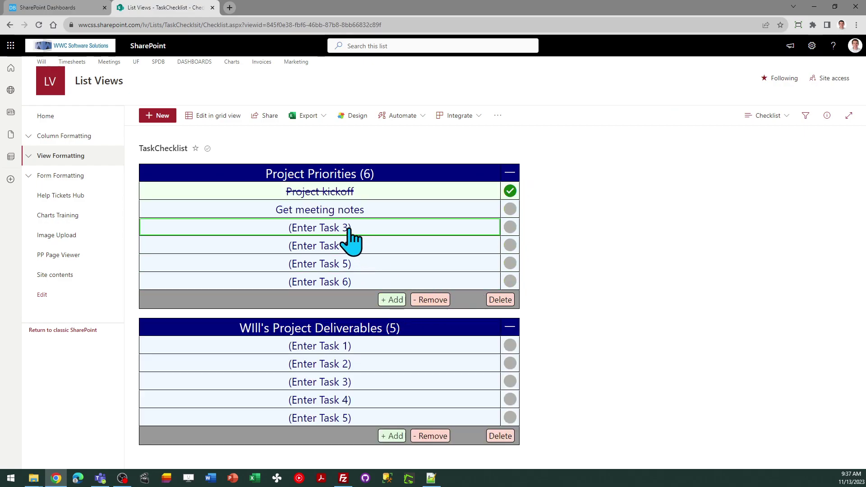
left_click(508, 209)
left_click(508, 211)
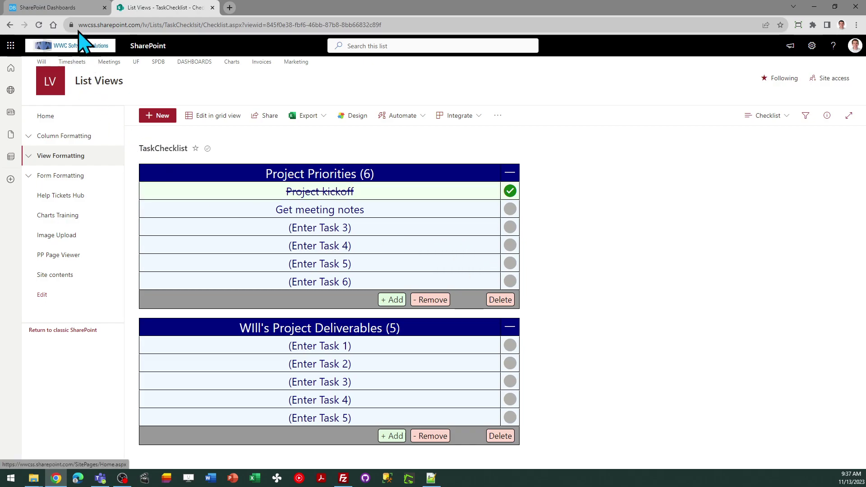
- Switch to Dashboard Maker Pro and browse the SharePoint templates gallery
left_click(69, 8)
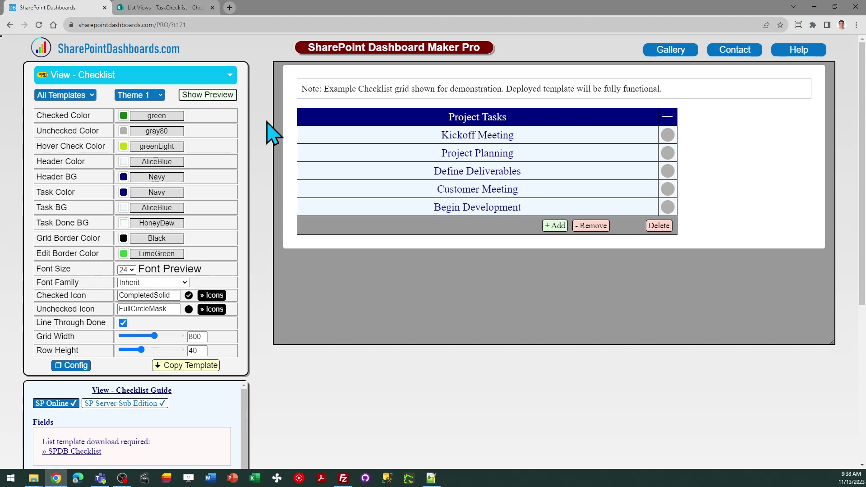
left_click(671, 51)
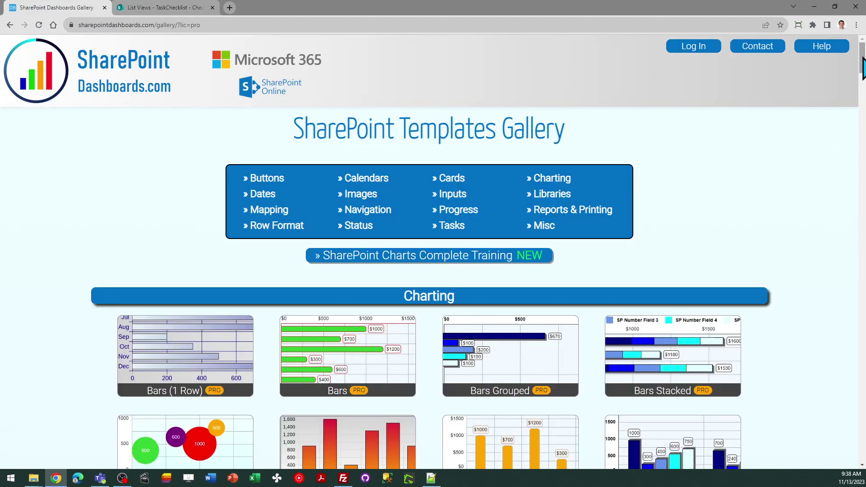
mouse_move(862, 63)
left_mouse_down()
mouse_move(862, 139)
mouse_move(861, 69)
left_mouse_up()
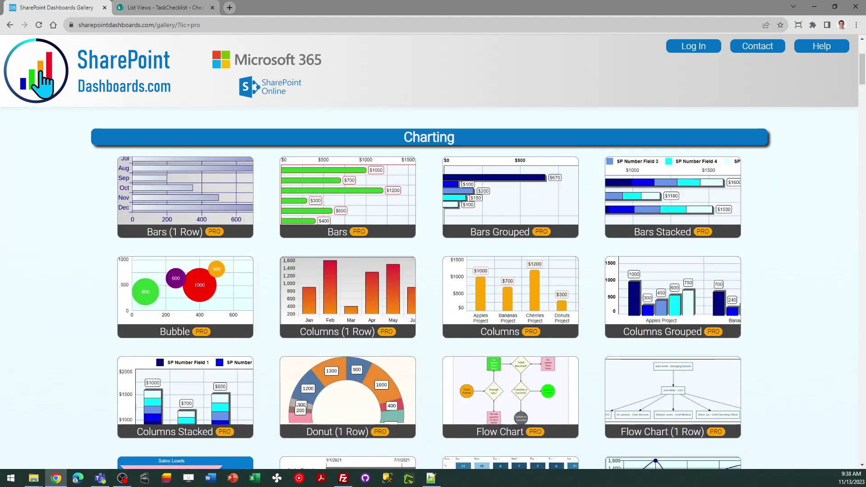
- Back on the Checklist template, collapse Work Week Tasks, check Project Planning, and add a fifth task
left_click(10, 25)
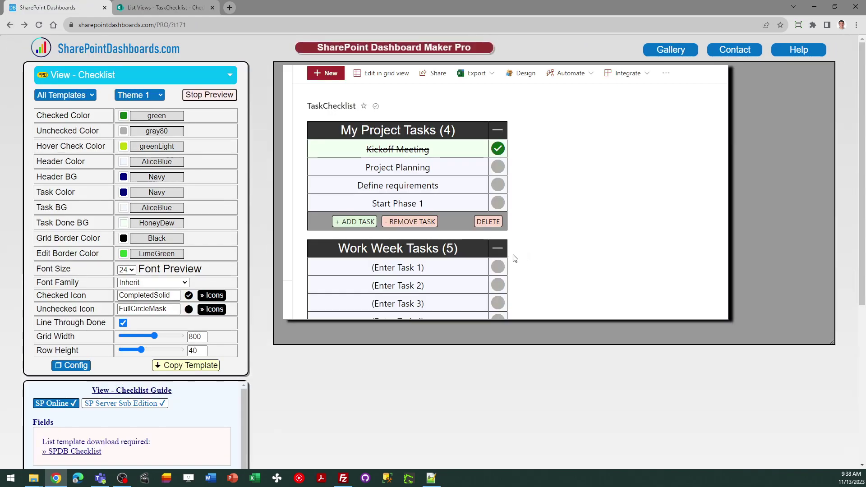
left_click(497, 247)
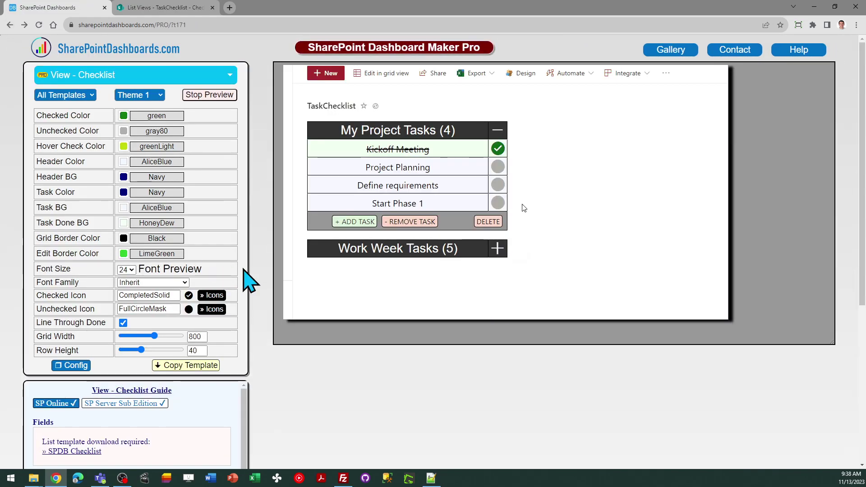
left_click(497, 167)
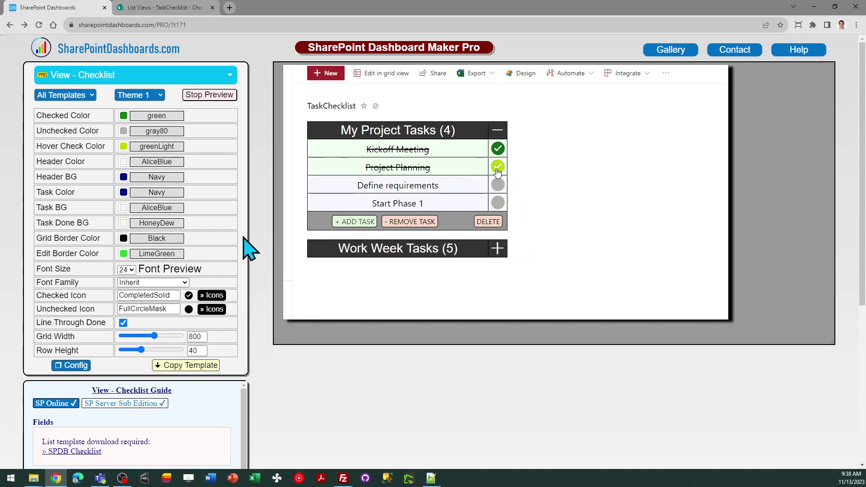
left_click(357, 222)
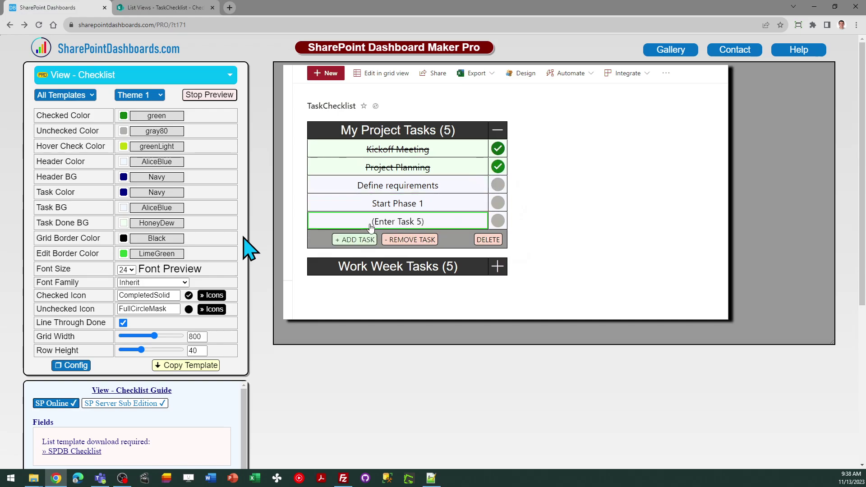